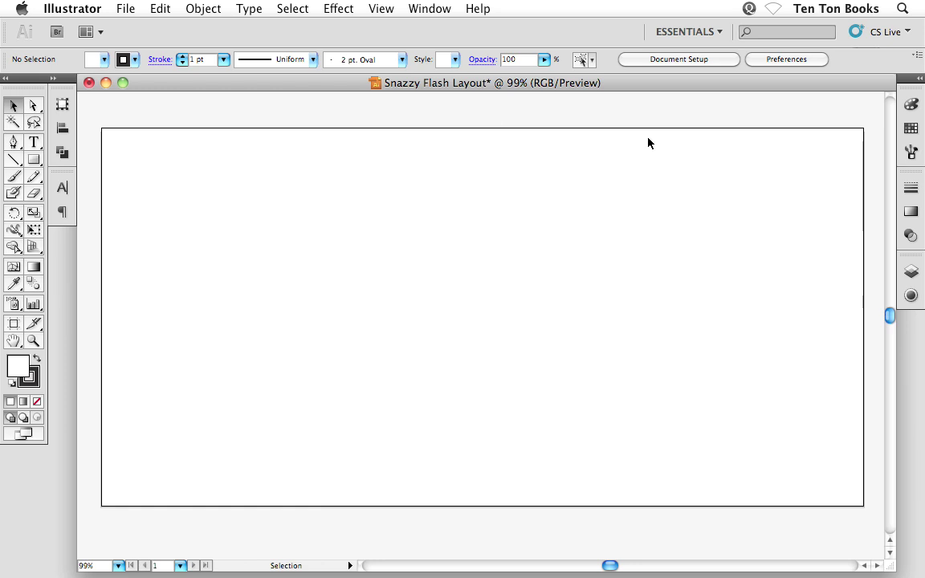
Create a new process color swatch named Dark Blue using the CMYK color mode
left_click(919, 78)
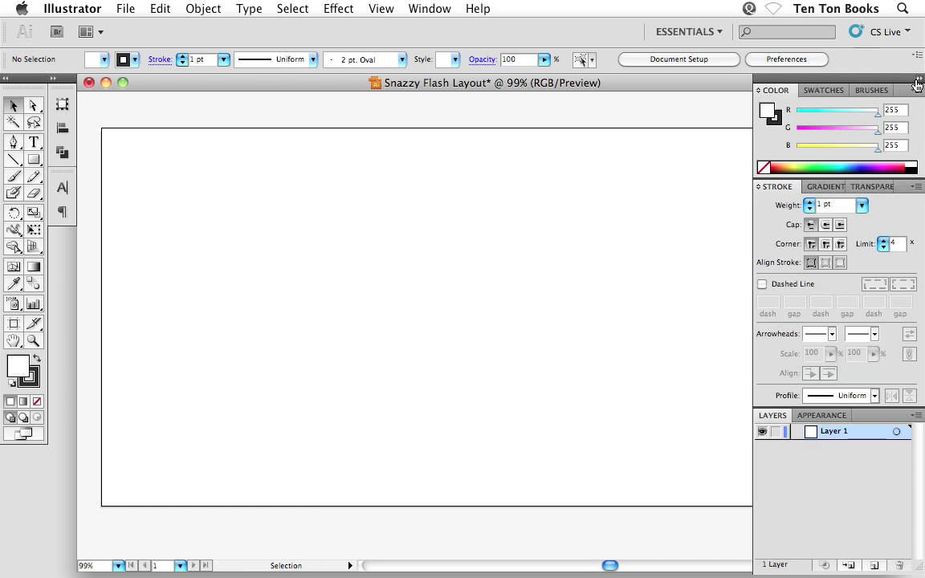
left_click(814, 91)
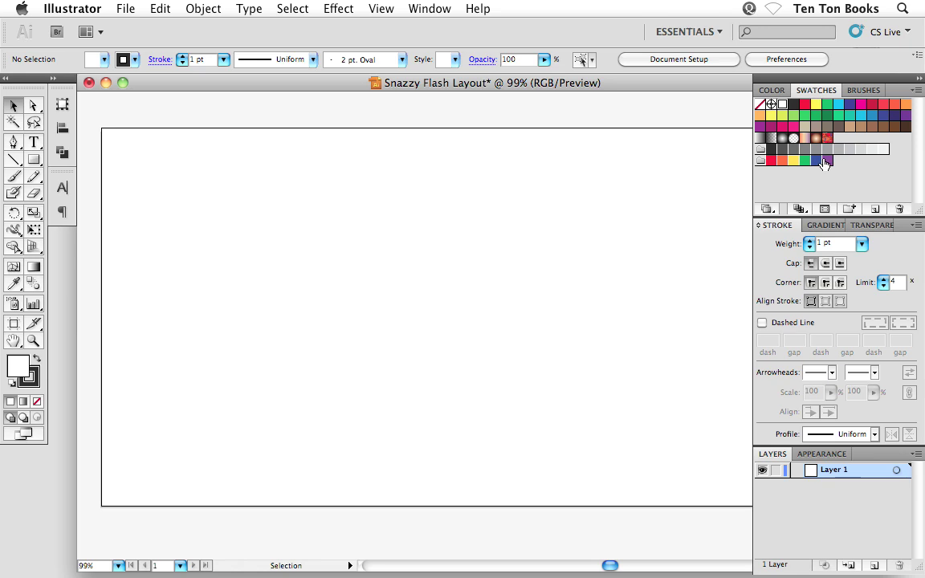
left_click(875, 213)
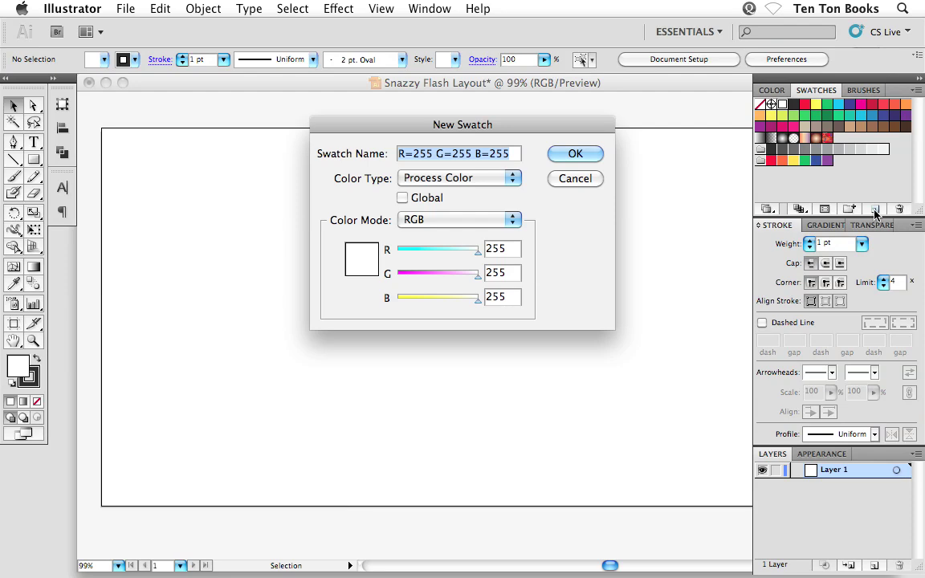
type("Dark ")
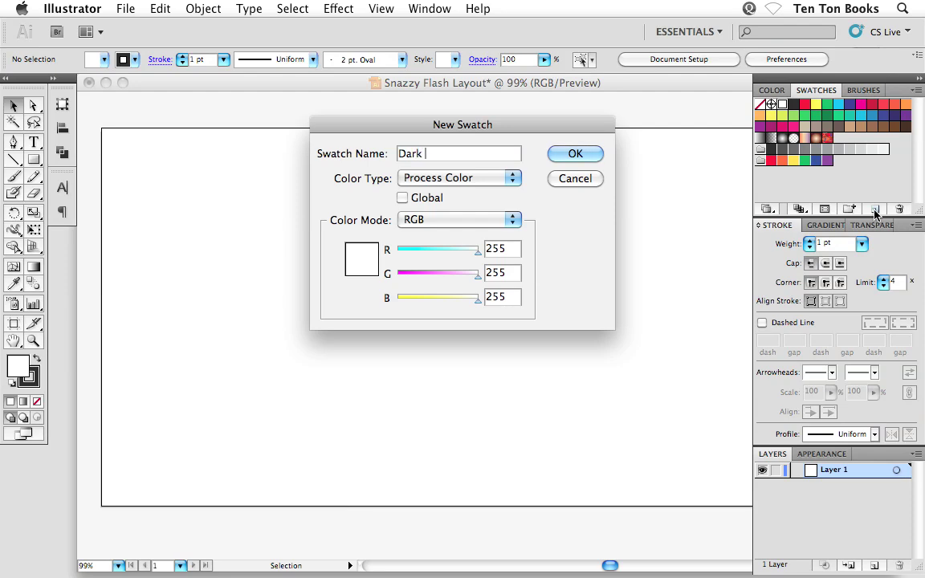
type("Blue")
left_click(505, 222)
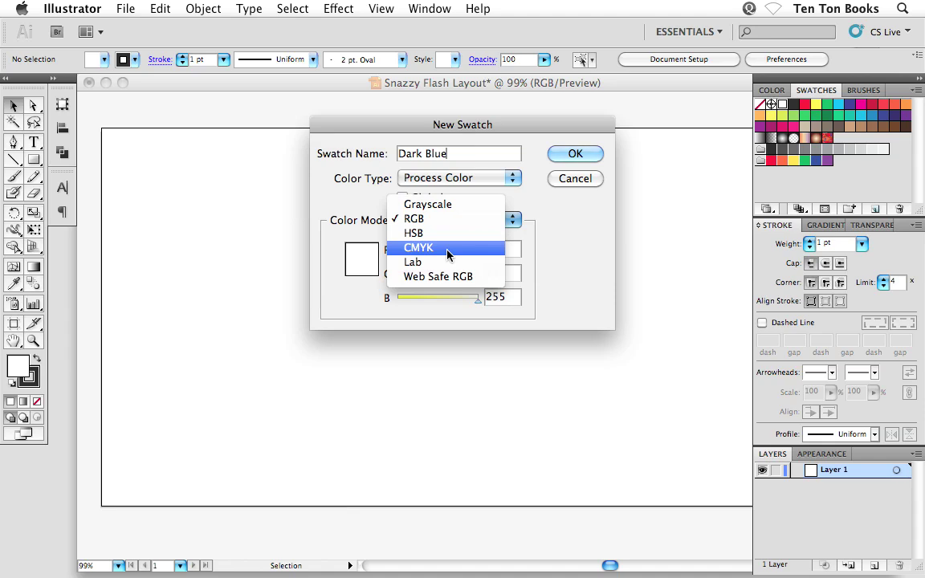
left_click(433, 225)
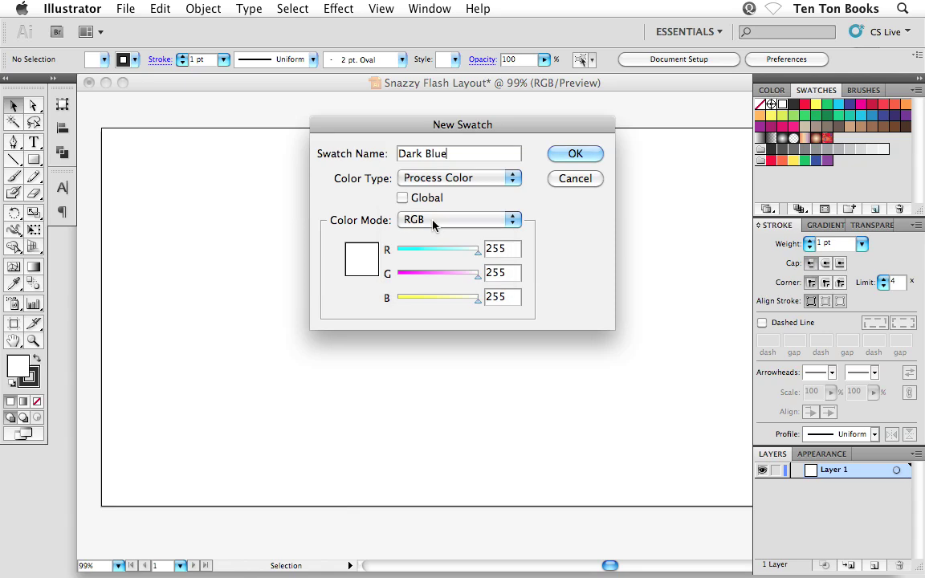
left_click(434, 223)
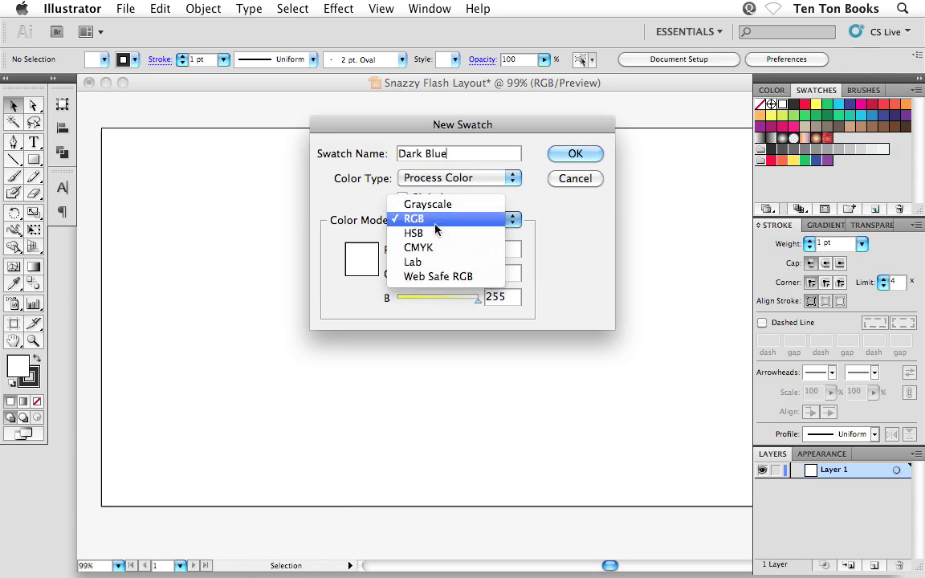
left_click(439, 255)
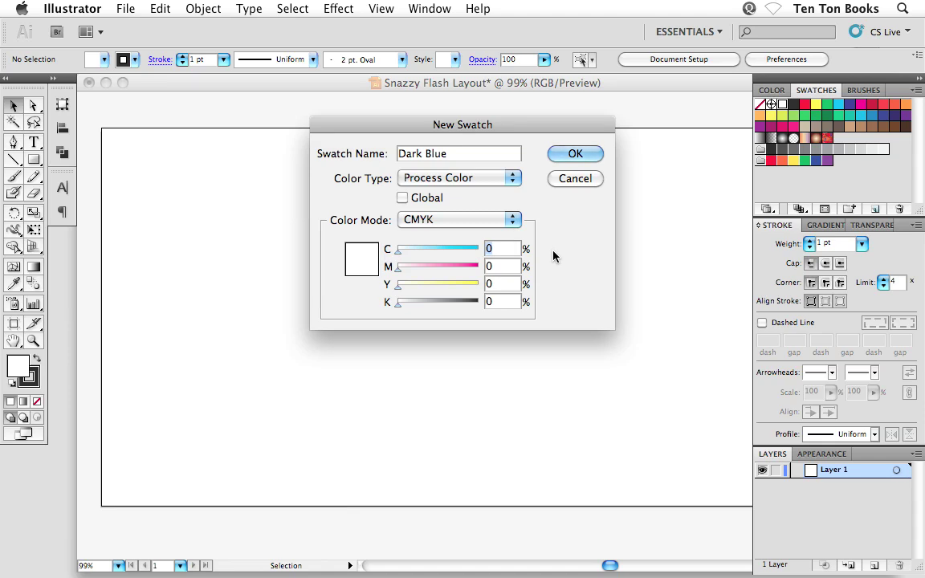
Define Dark Blue as C 98, M 84, Y 46, K 51 and move the swatch behind the last pattern swatch
left_click(495, 250)
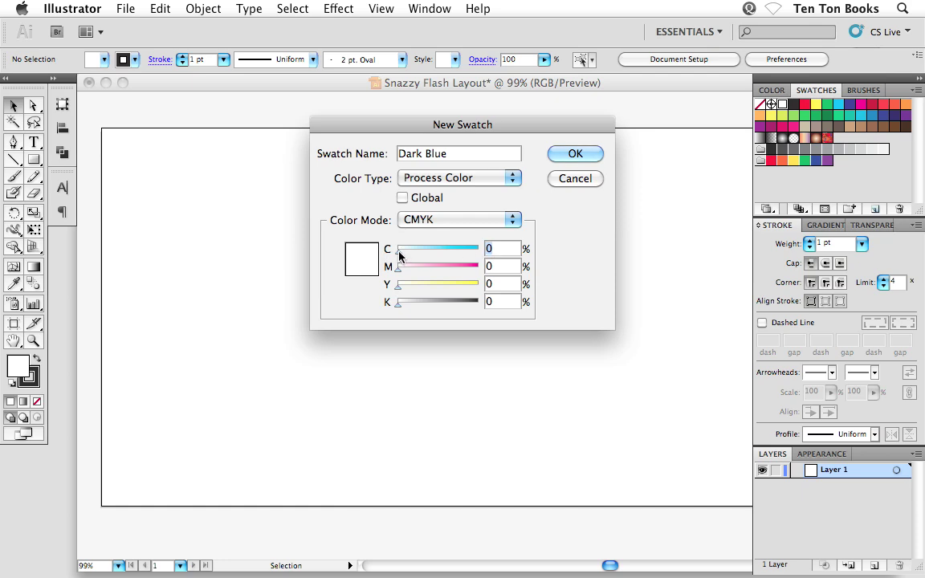
mouse_move(398, 252)
left_mouse_down()
mouse_move(441, 255)
mouse_move(398, 252)
left_mouse_up()
type("98")
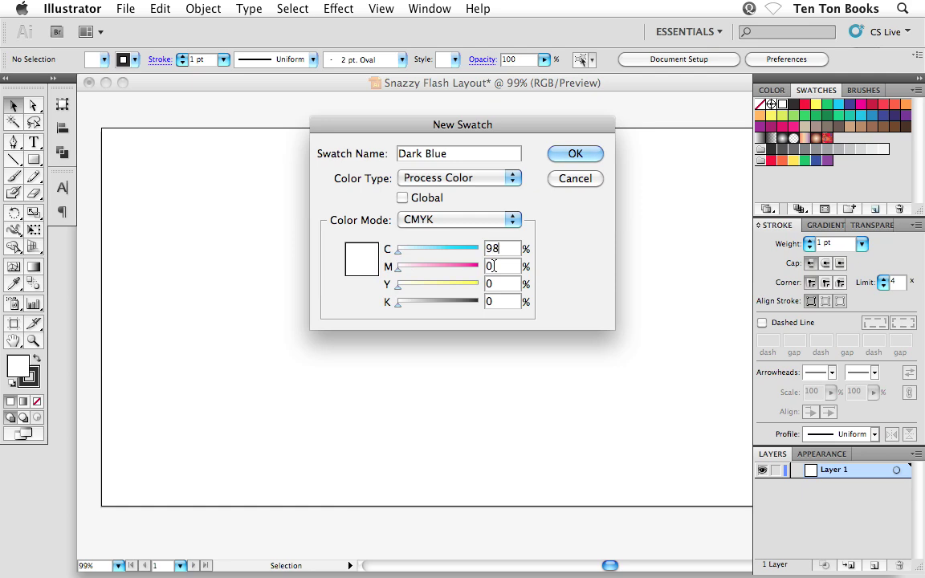
key("Tab")
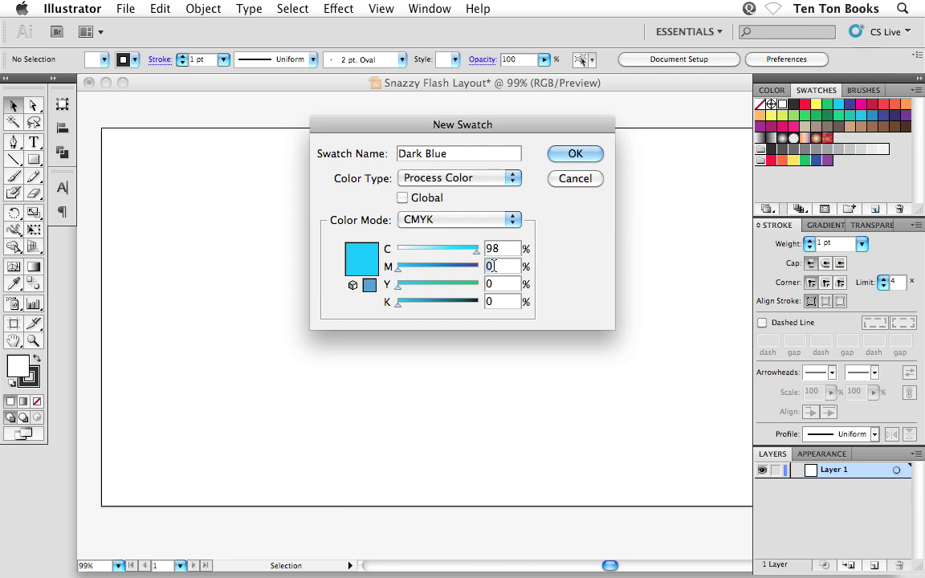
type("84")
key("Tab")
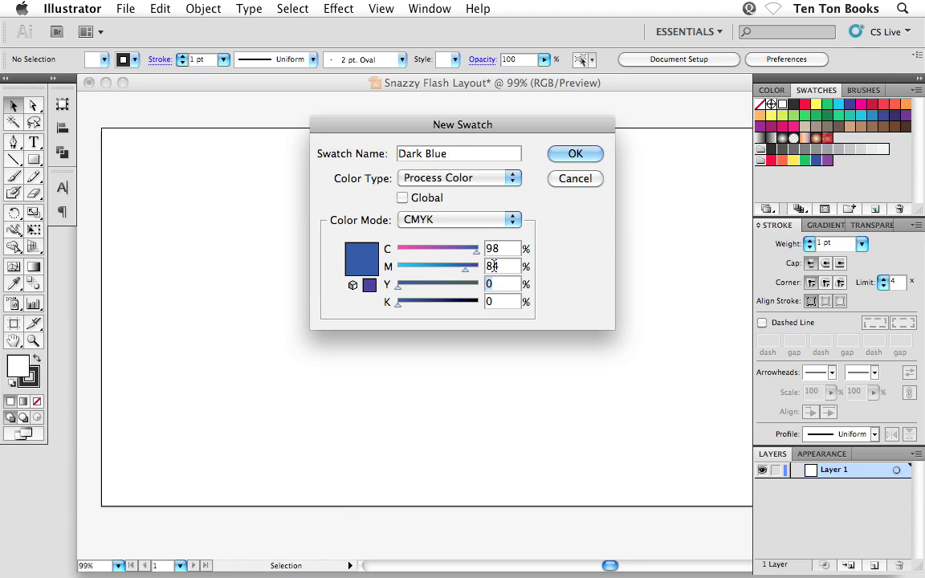
type("46")
key("Tab")
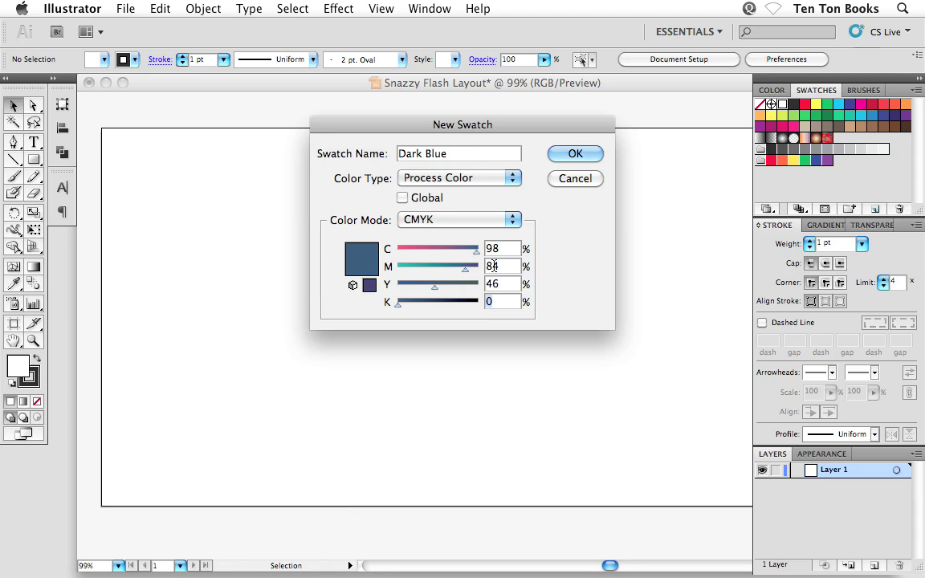
type("51")
left_click(567, 154)
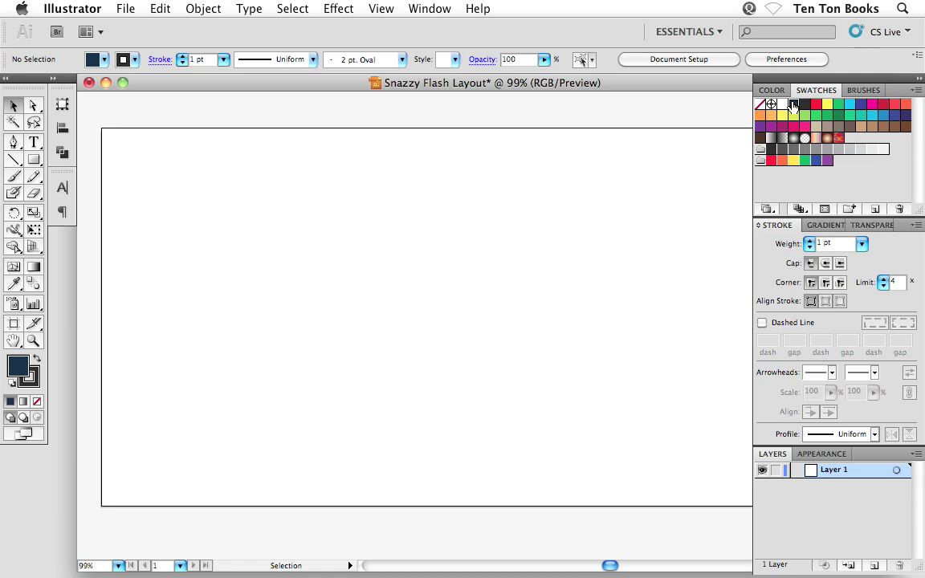
left_click_drag(793, 104, 839, 138)
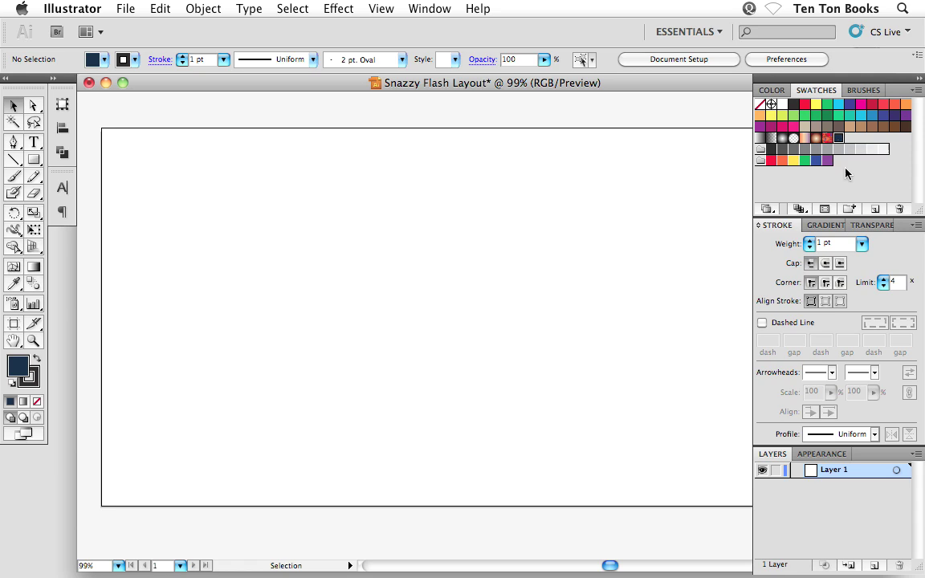
Create another process color swatch named Mid Blue in the CMYK color mode
left_click(873, 211)
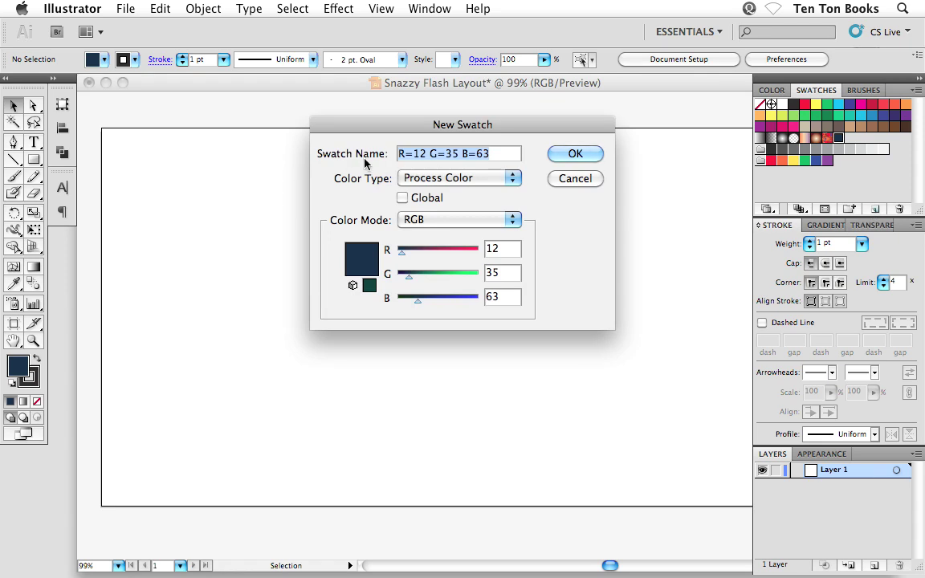
type("Mid")
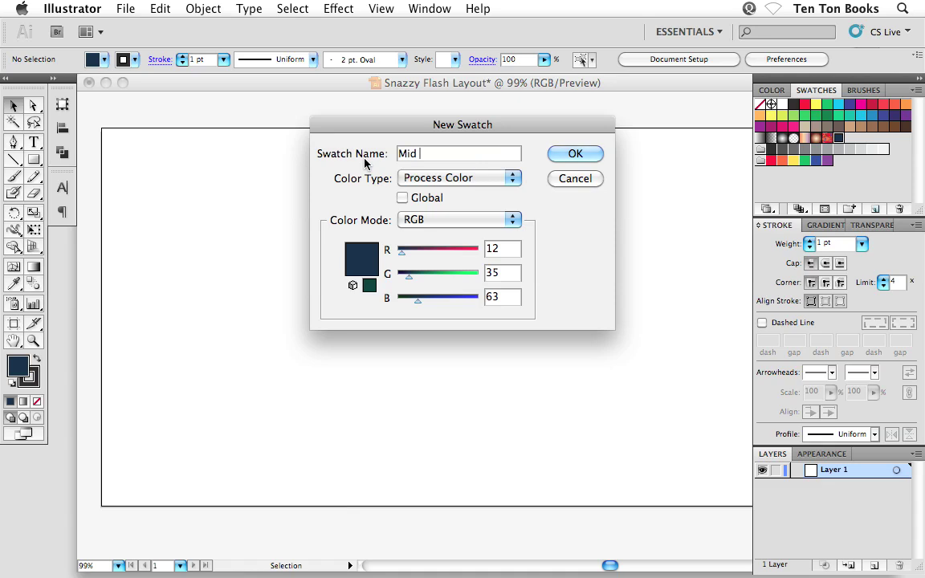
type(" Blue")
left_click(438, 219)
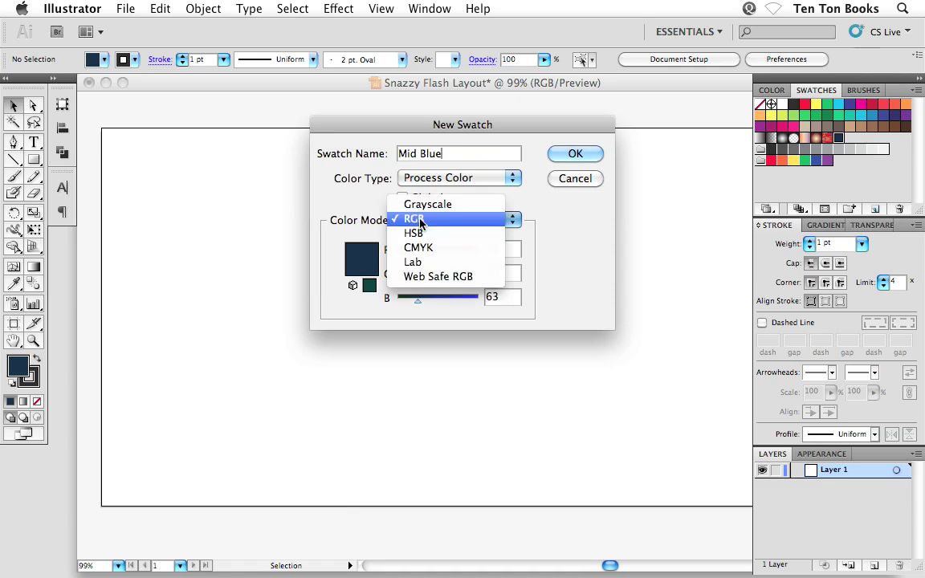
left_click(434, 245)
Define the Mid Blue swatch as C 97, M 78, Y 39, K 29 and add it to the swatches
left_click(499, 248)
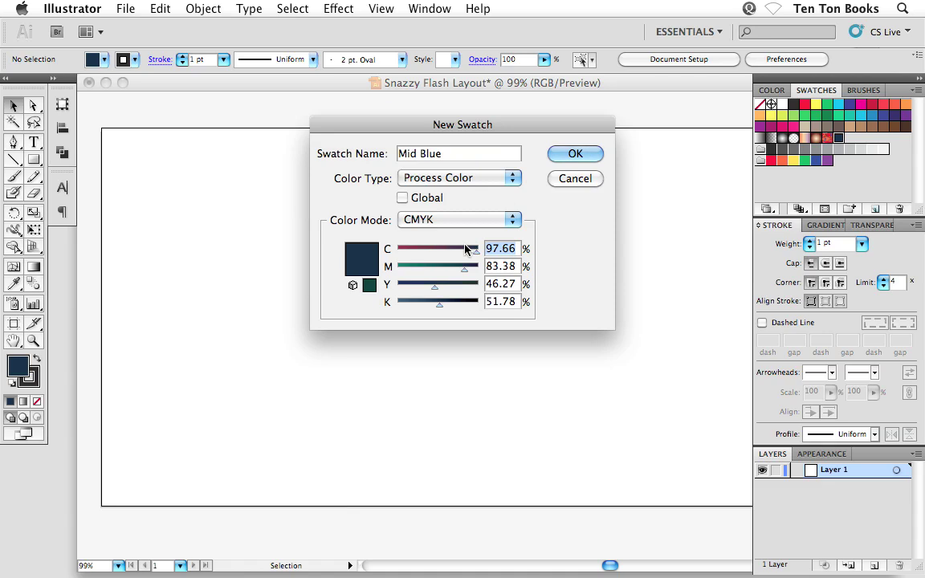
type("97")
key("Tab")
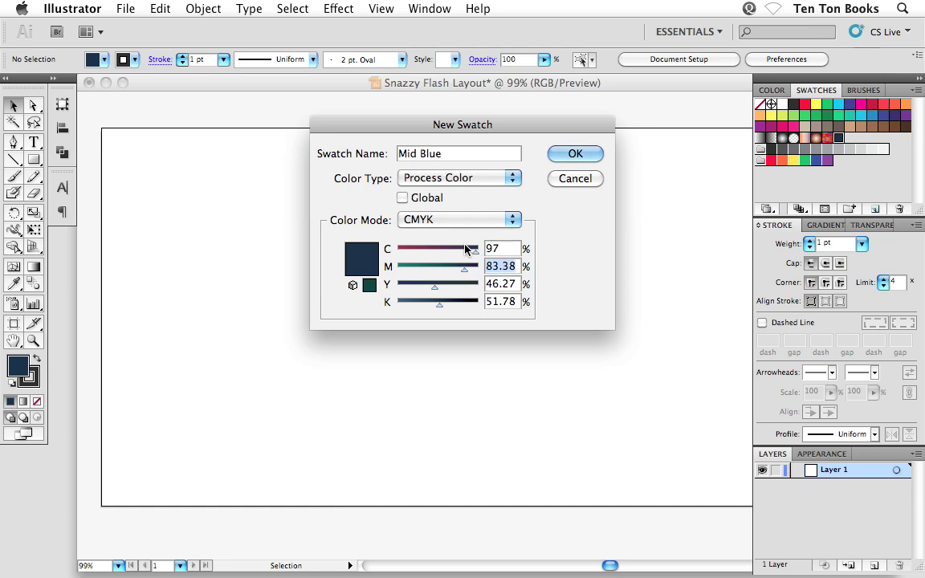
type("78")
key("Tab")
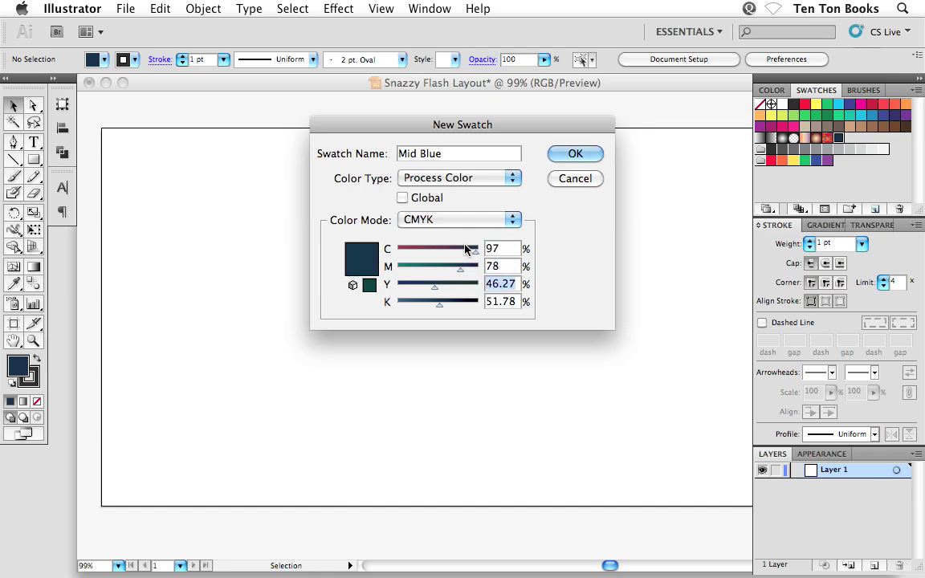
type("39")
key("Tab")
type("29")
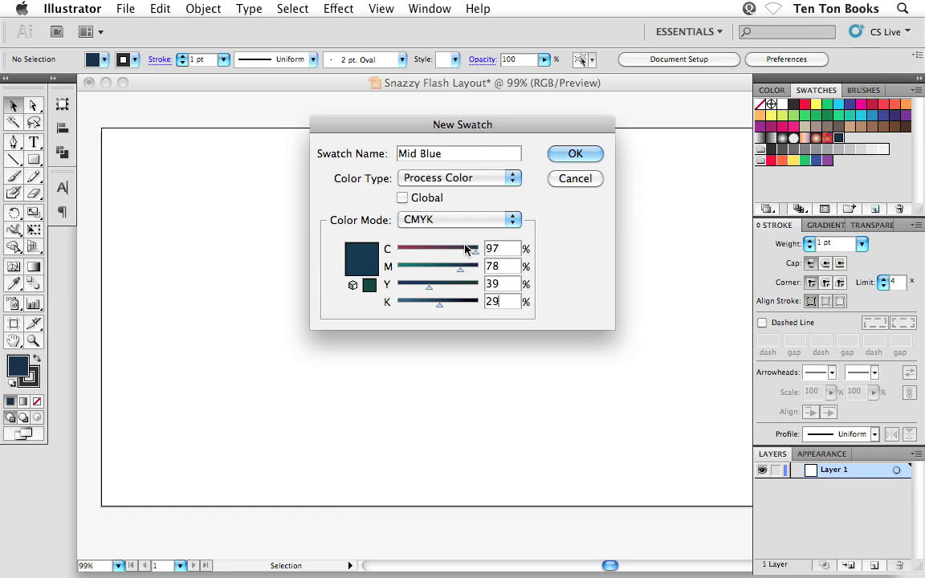
key("Tab")
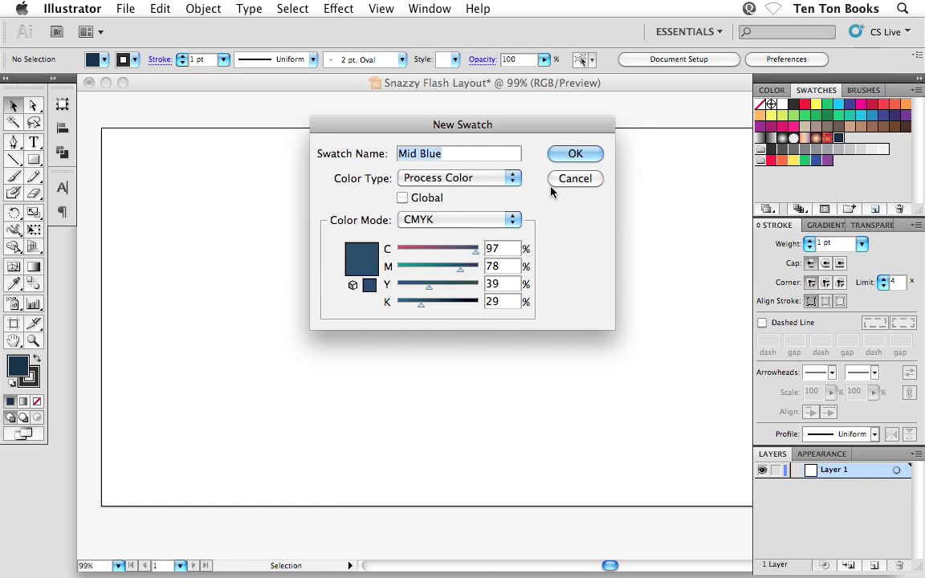
left_click(575, 156)
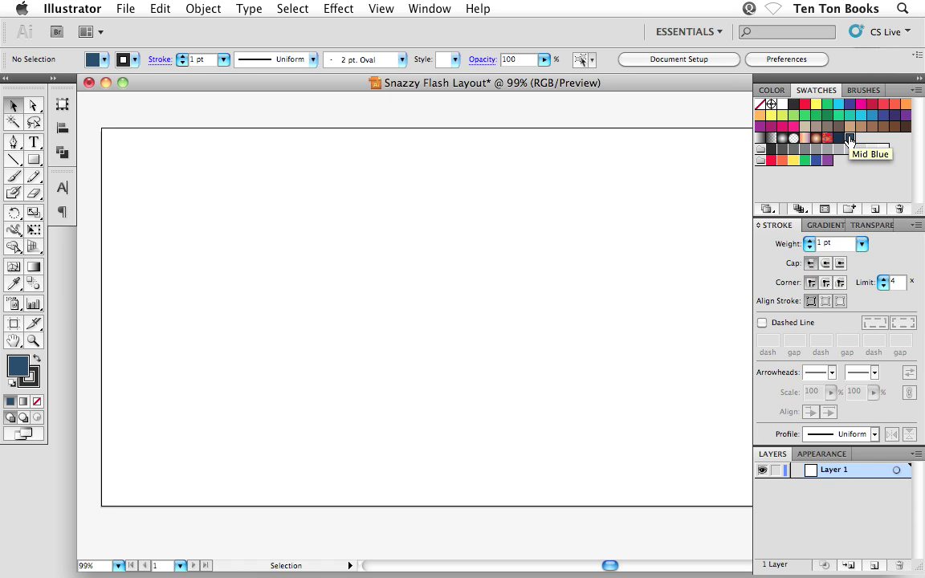
Create a third process color swatch named Light Blue in the CMYK color mode
left_click(826, 209)
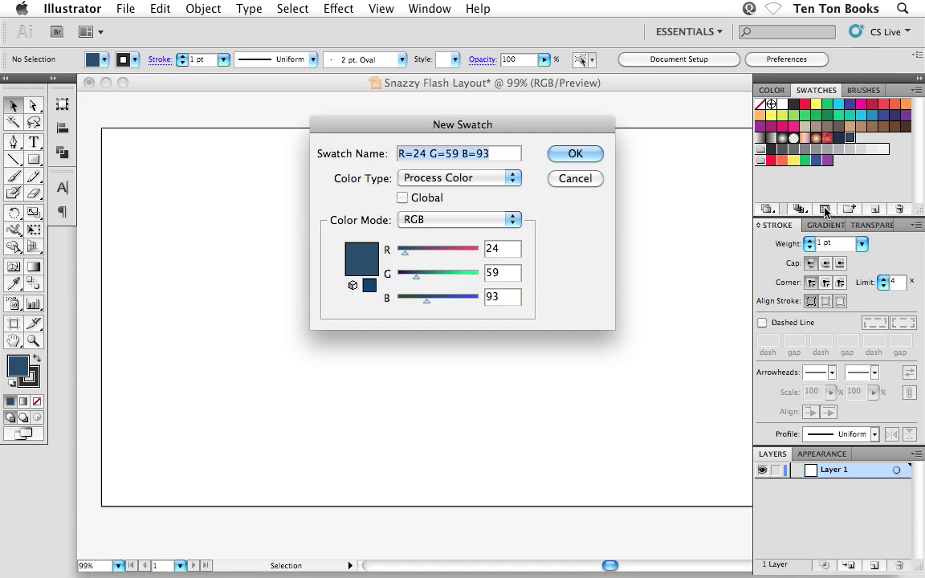
type("Light Bl")
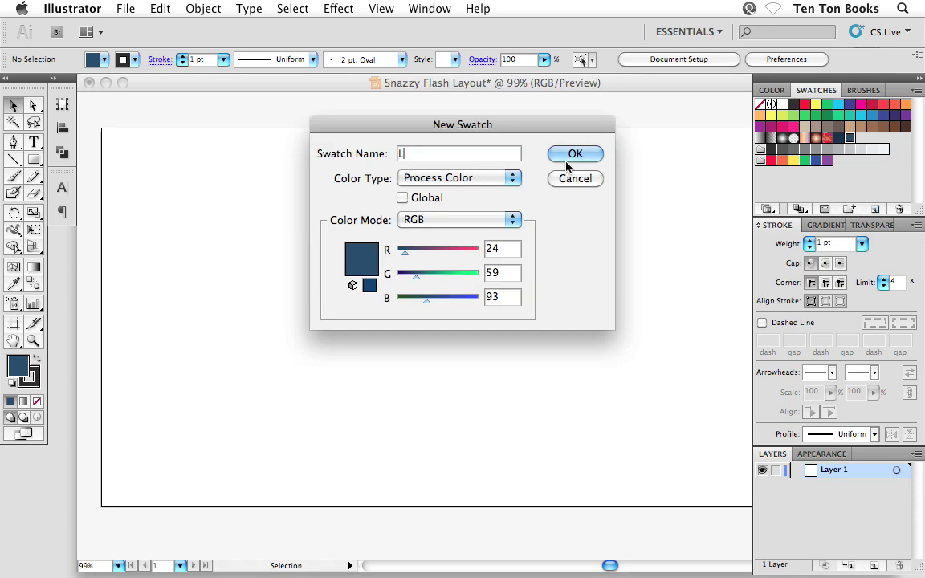
type("e")
left_click(469, 220)
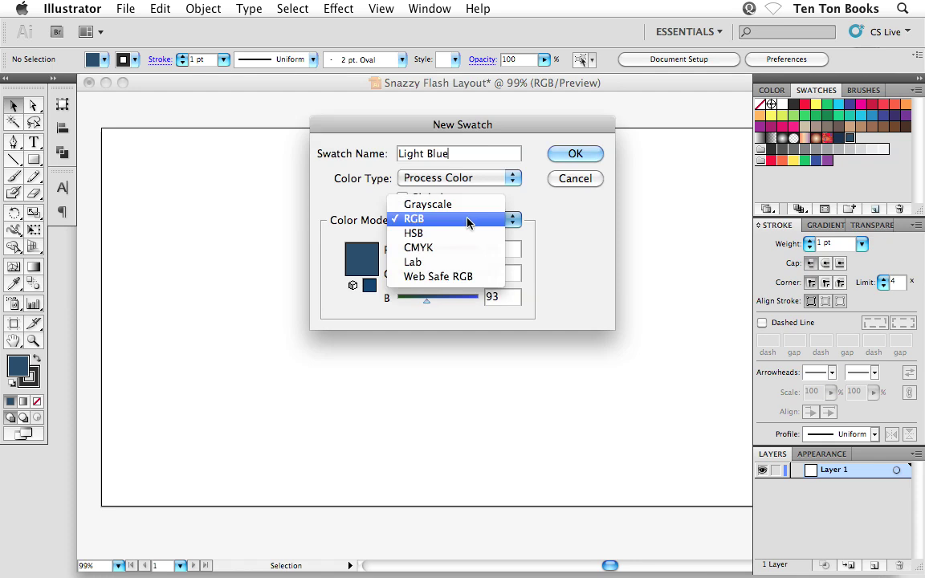
left_click(435, 247)
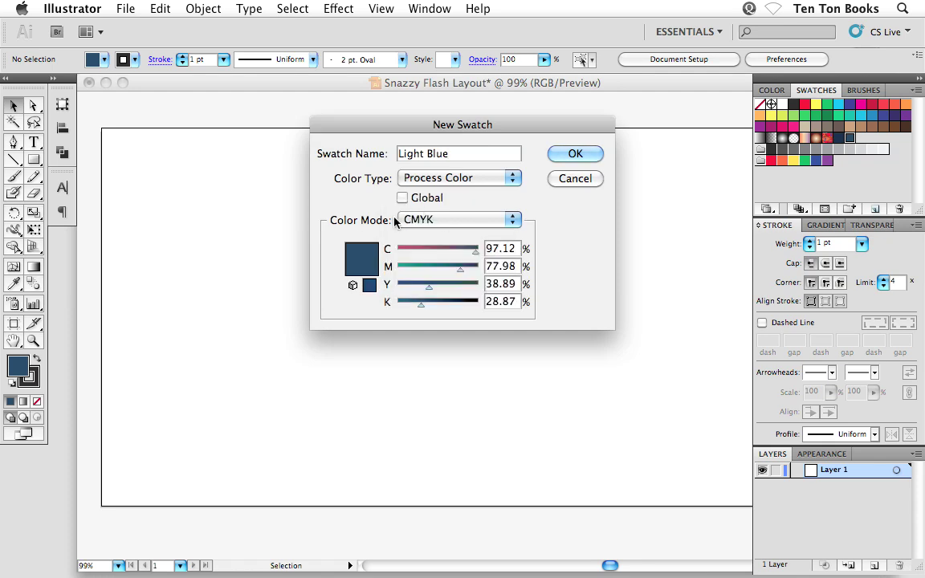
Define the Light Blue swatch as C 60, M 24, Y 1, K 0 and add it to the swatches
left_click_drag(504, 248, 474, 249)
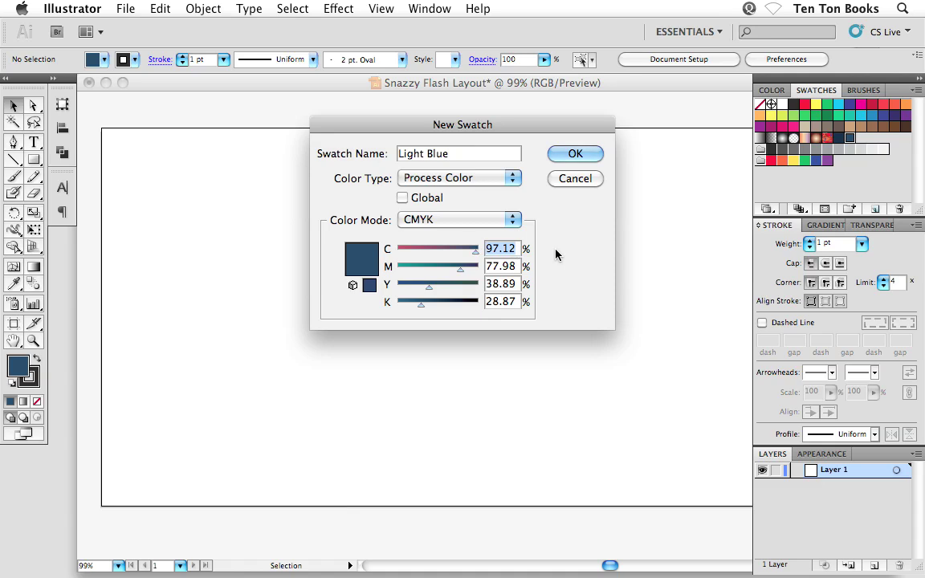
type("60")
key("Tab")
type("24")
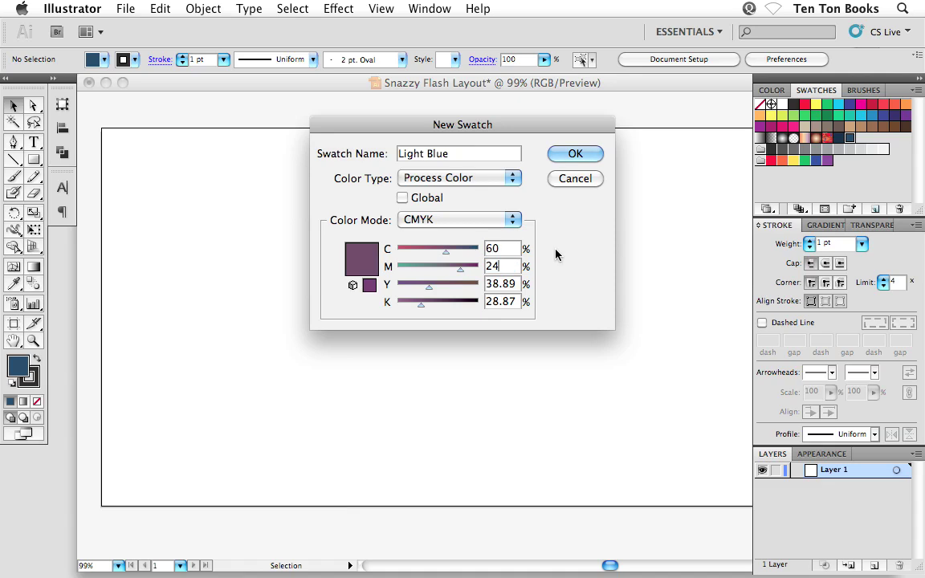
key("Tab")
type("1")
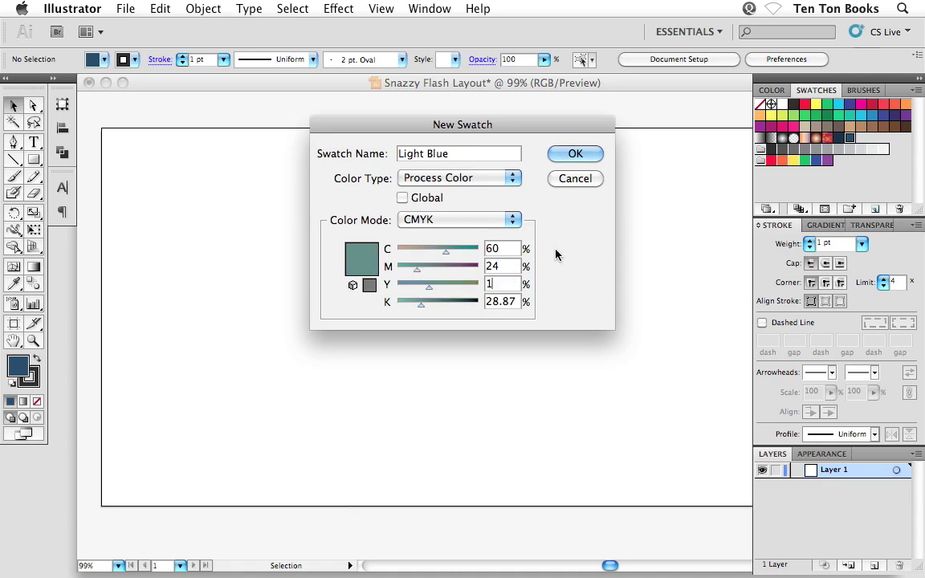
key("Tab")
type("0")
key("Tab")
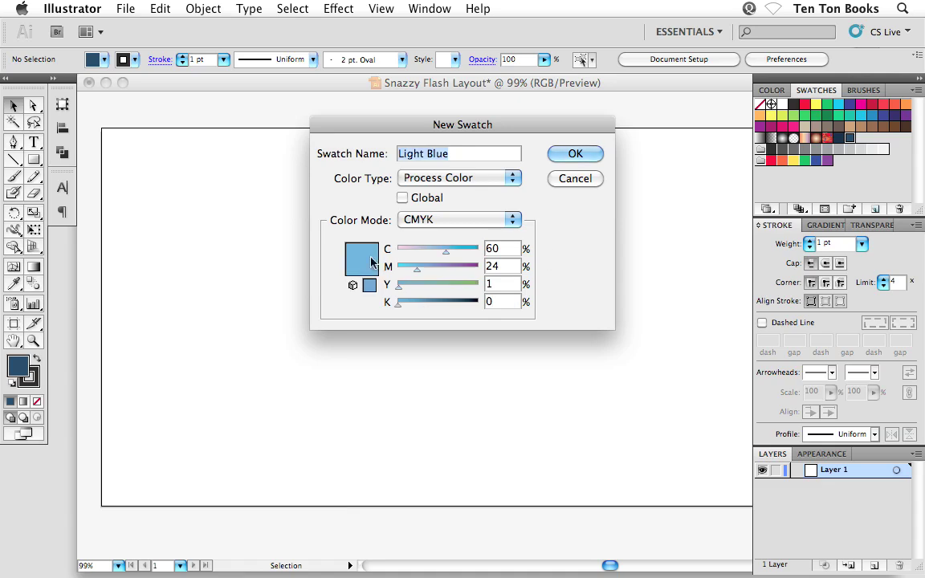
left_click(556, 153)
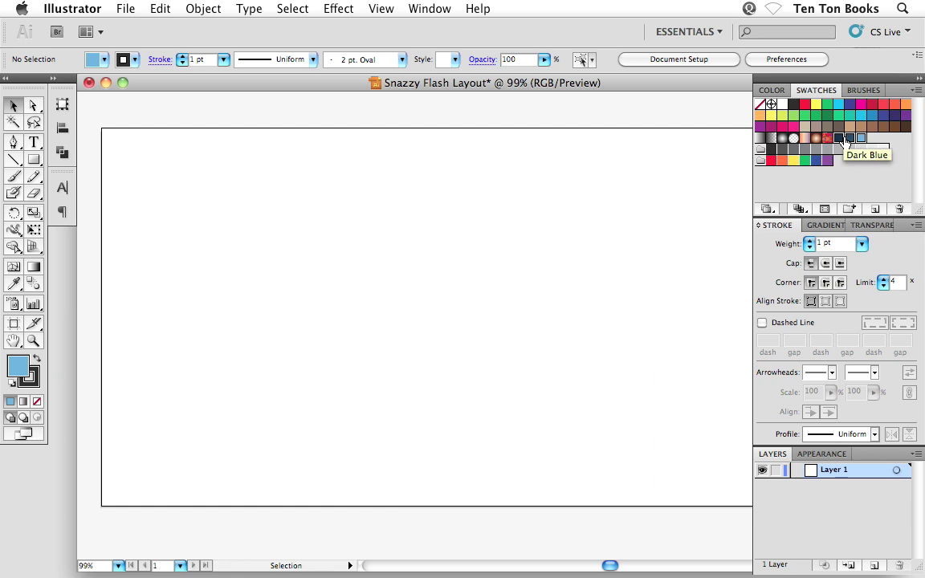
Collect the three selected blue swatches in a new color group named with the owner's first name plus "Colors", and deselect the group
left_click(850, 210)
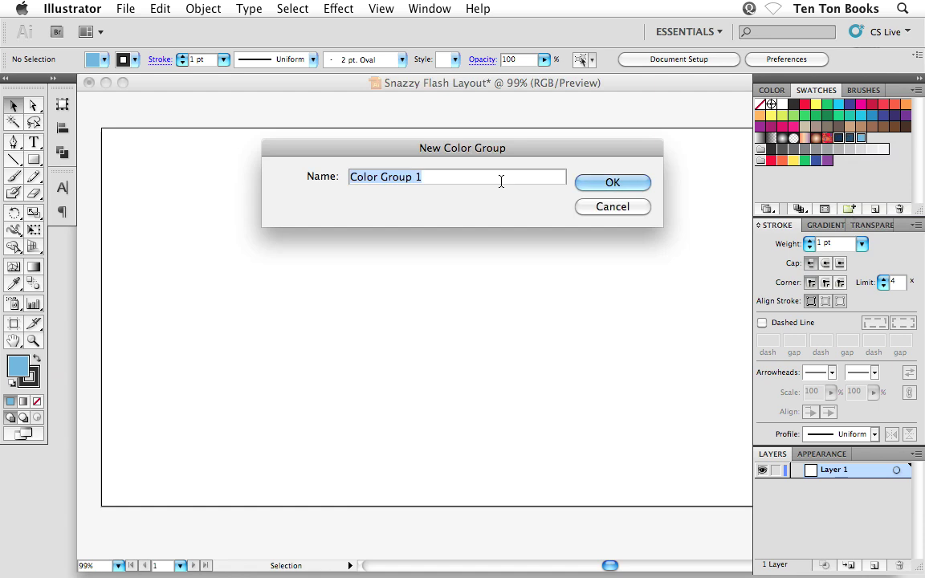
type("Geoff's ")
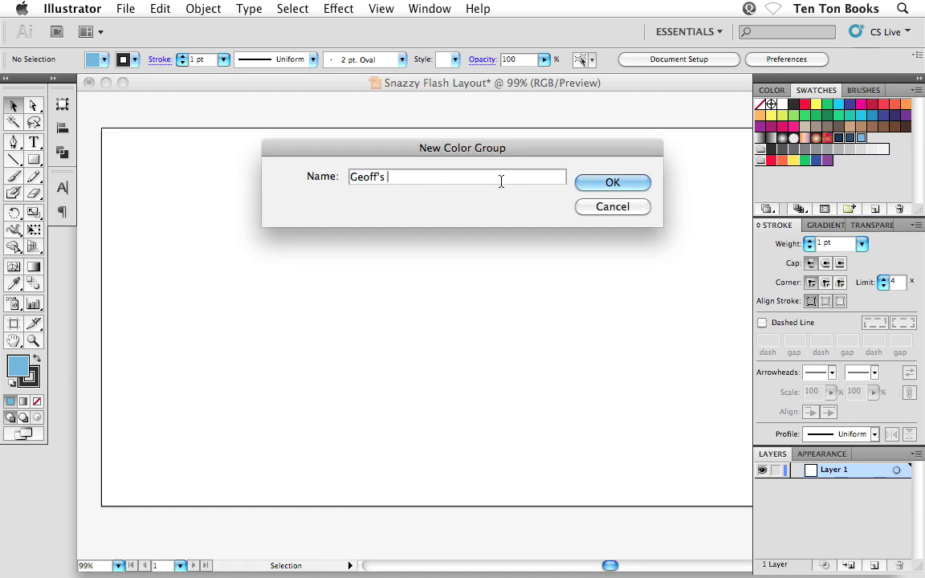
type("Colors")
left_click(592, 186)
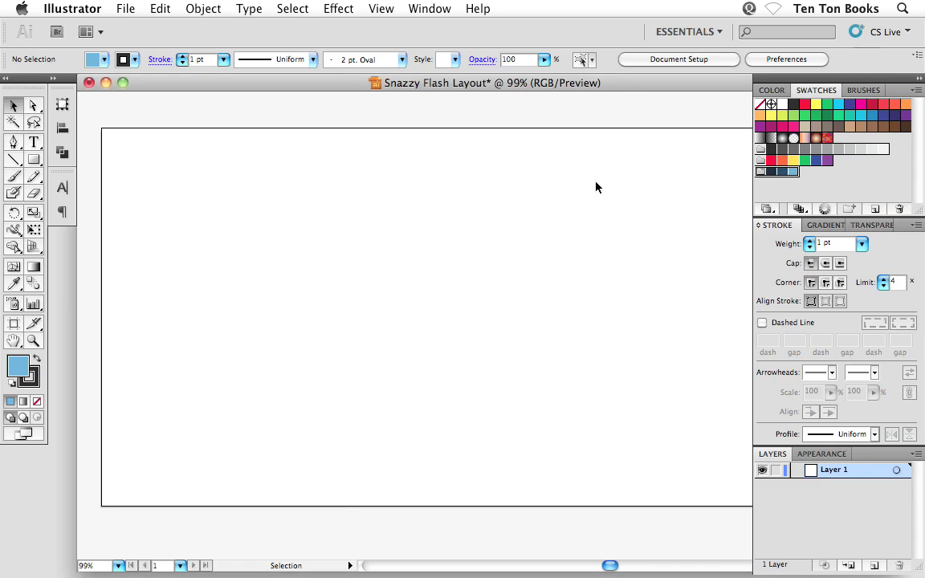
left_click(812, 186)
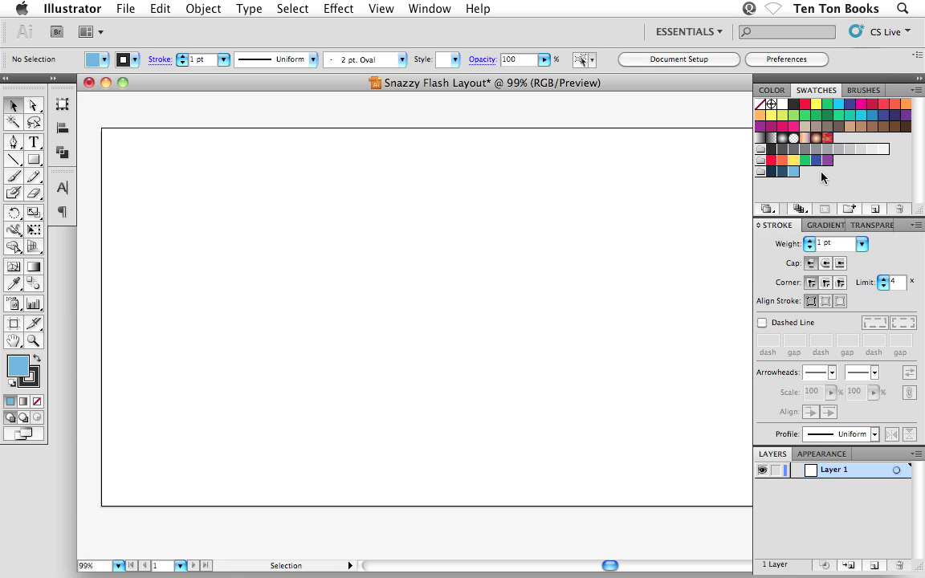
Adjust the fill color to R 78, G 197, B 214, and mix an orange of C 10, M 72, Y 90, K 0 with CMYK sliders
left_click(774, 90)
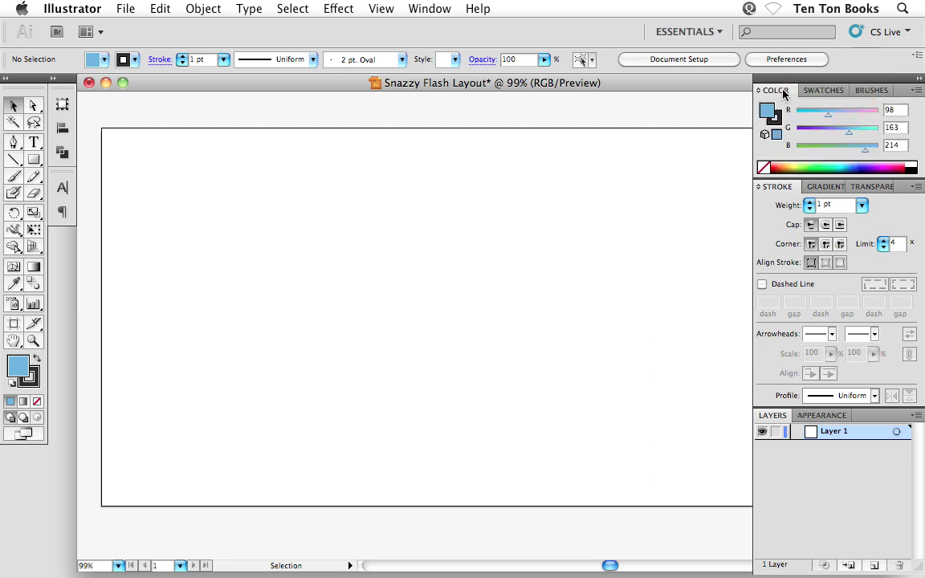
left_click_drag(825, 118, 859, 139)
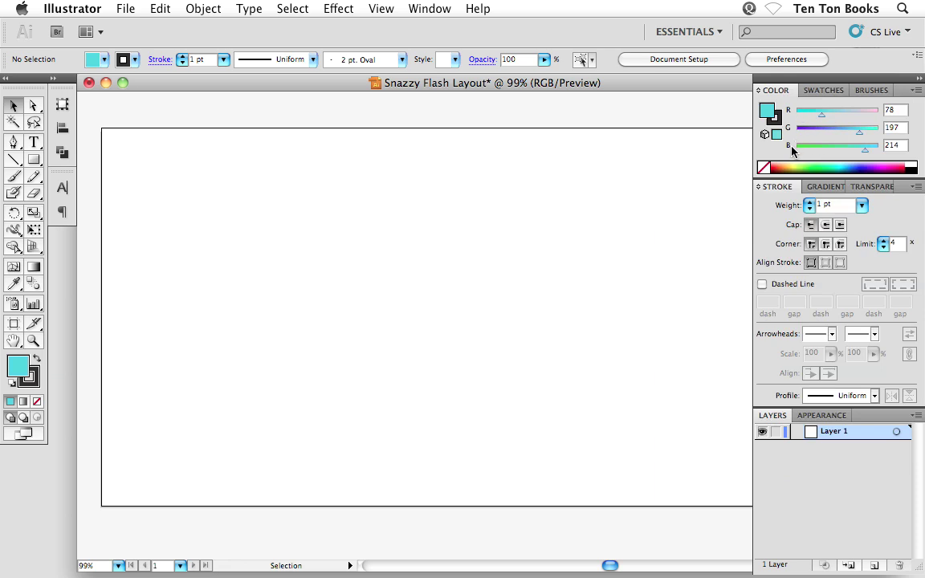
left_click(915, 91)
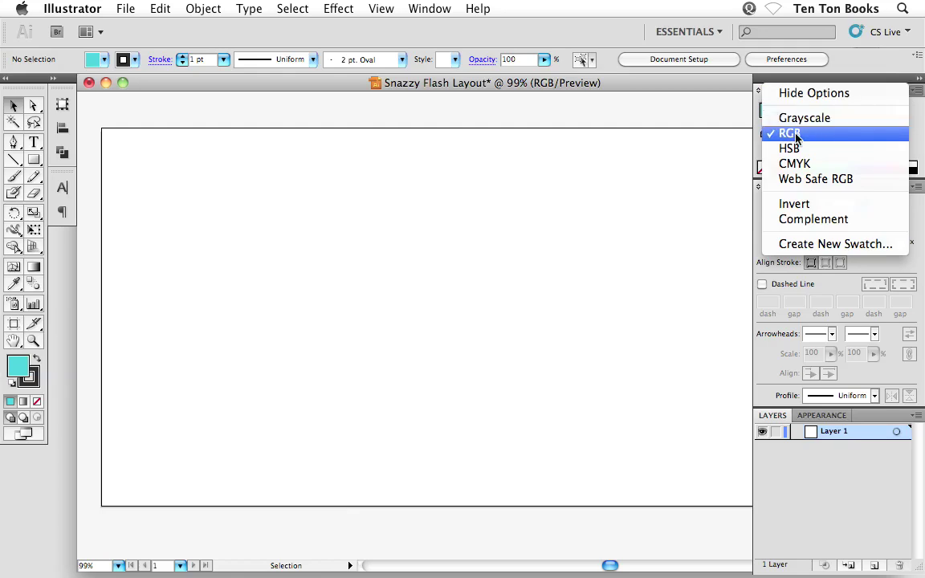
left_click(799, 165)
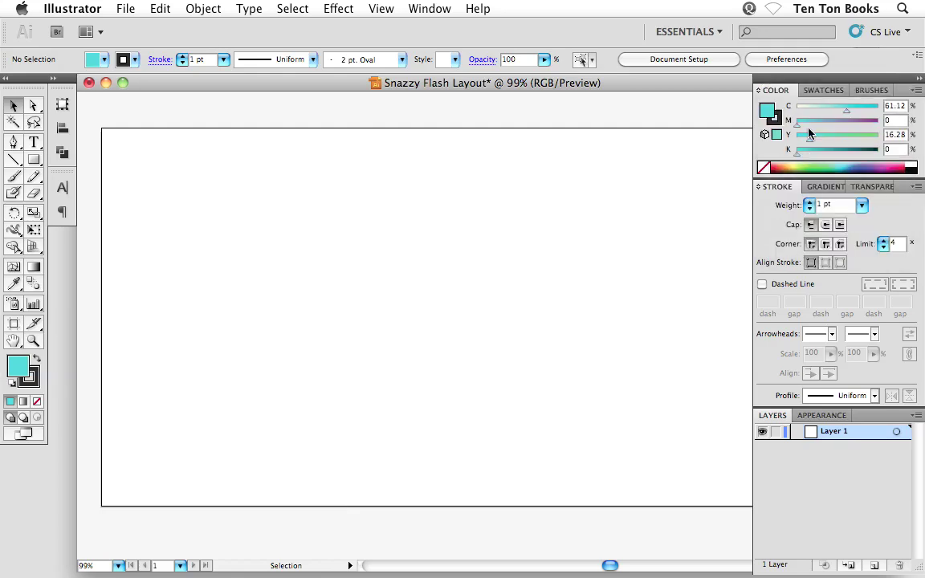
left_click_drag(797, 120, 868, 140)
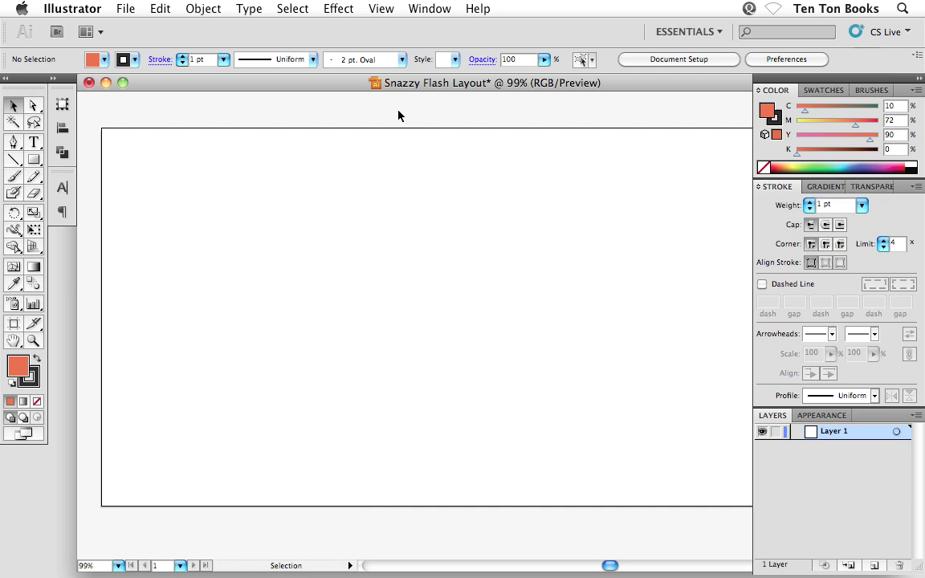
Check which document color mode is set for the file, leaving the setting as it is
left_click(122, 9)
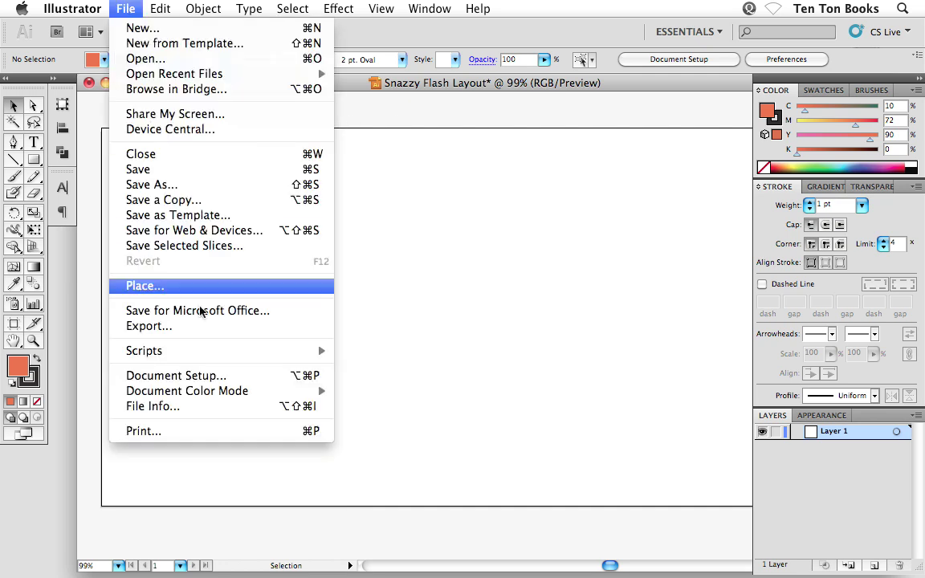
mouse_move(205, 393)
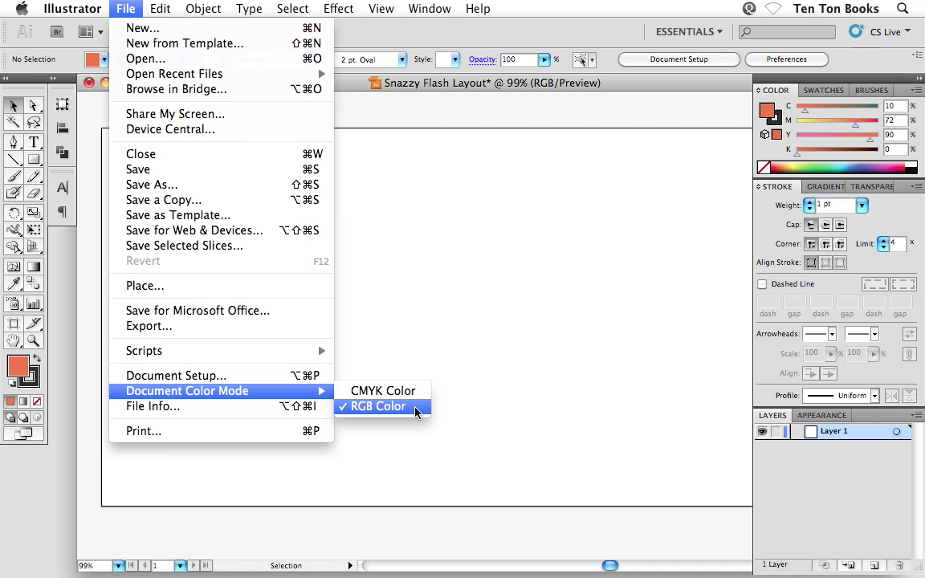
left_click(526, 247)
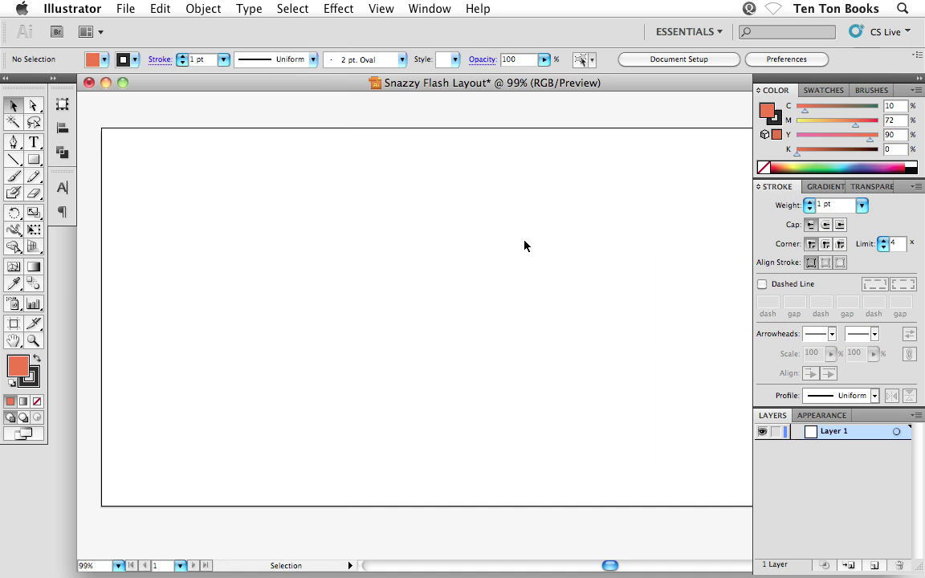
Switch the fill color's sliders to RGB to compare the values, and return them to CMYK
left_click(917, 90)
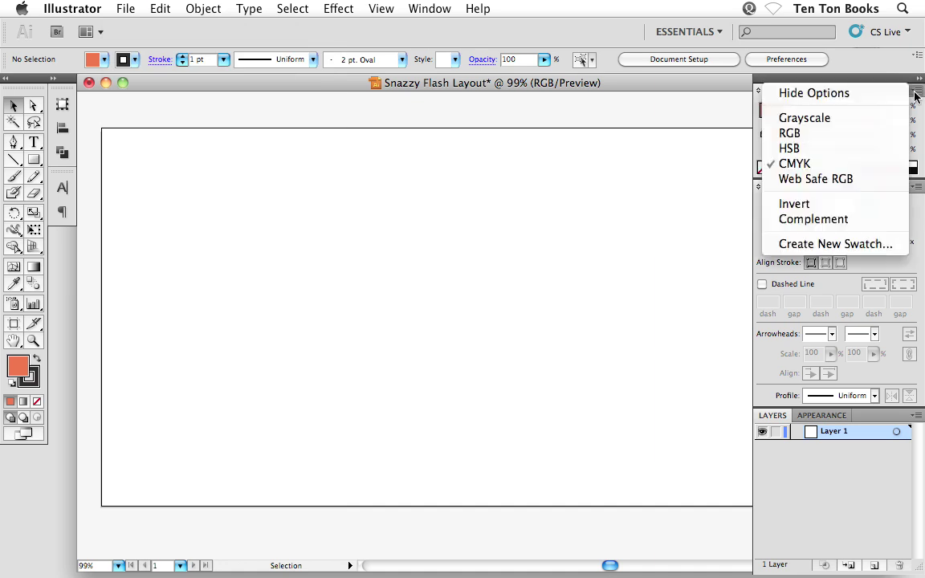
left_click(855, 137)
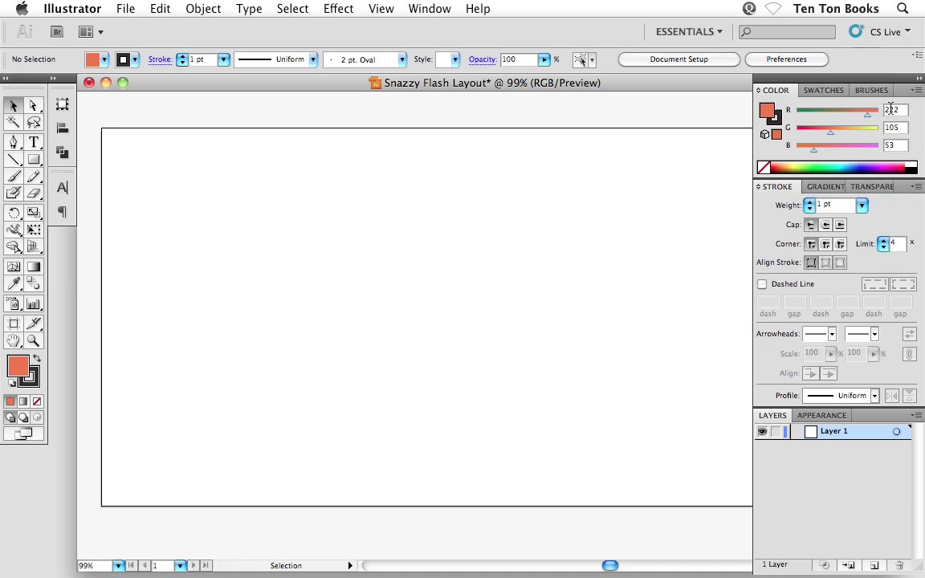
left_click(917, 93)
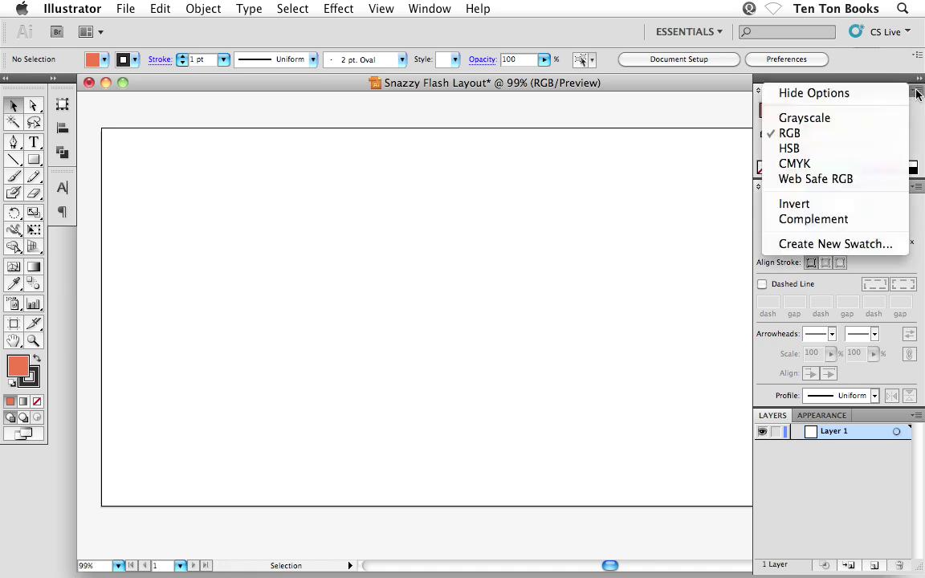
left_click(861, 163)
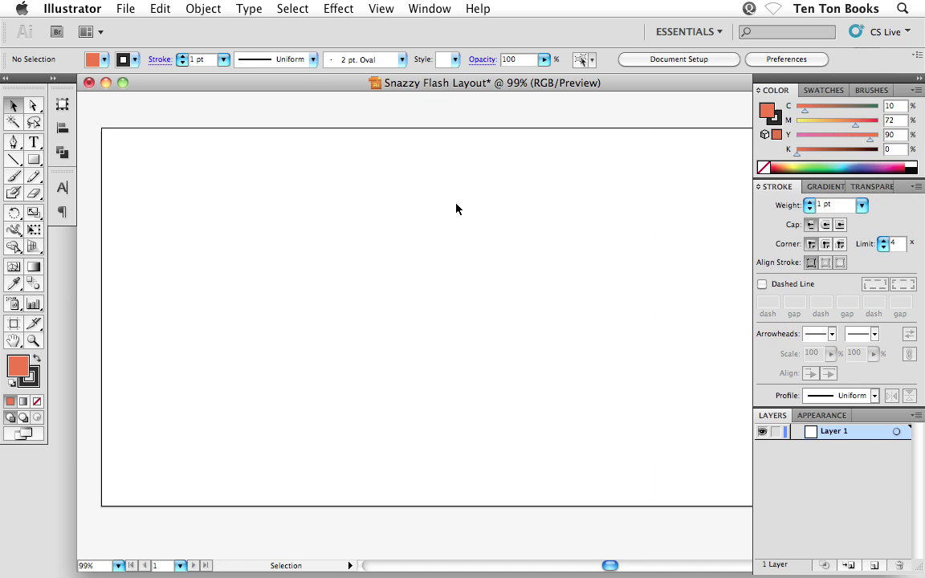